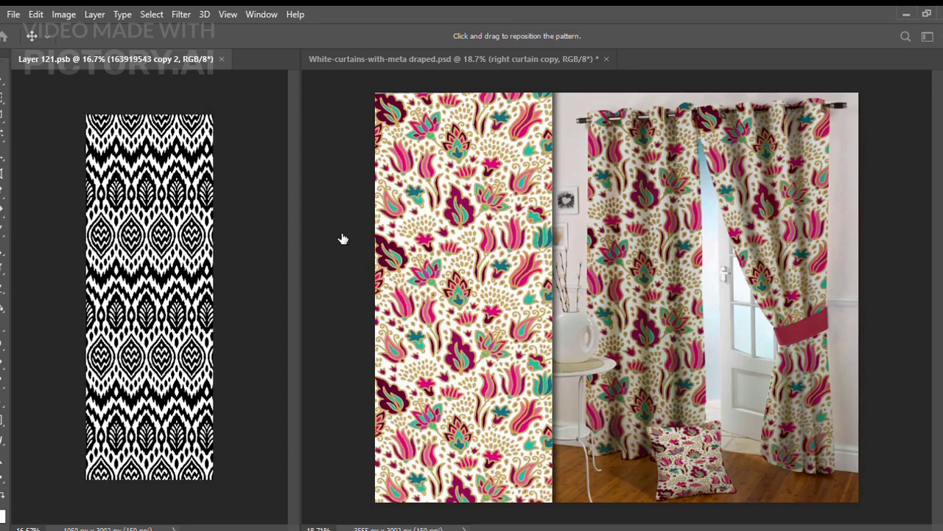
Restore the ikat Pattern Fill, commit it, and save the smart object to update the mockup.
{"action": "key", "text": "ctrl+z"}
{"action": "key", "text": "Return"}
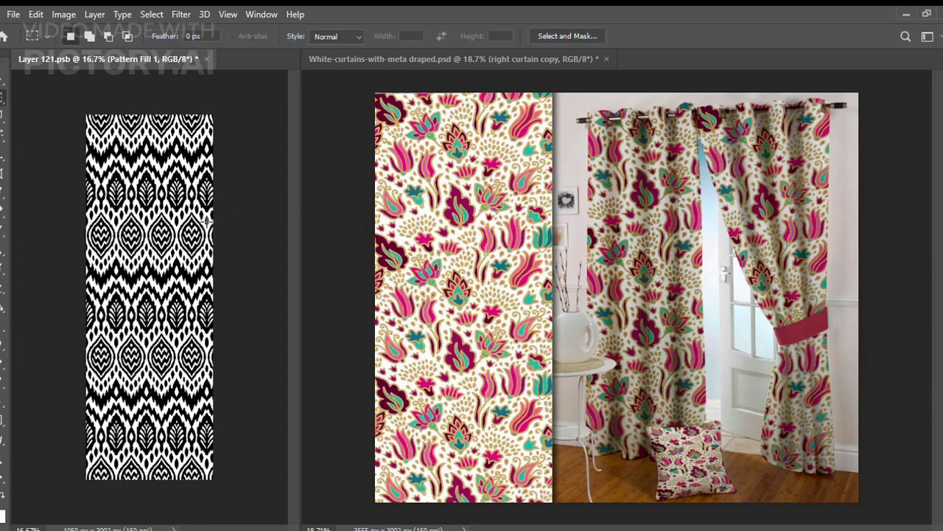
{"action": "key", "text": "ctrl+s"}
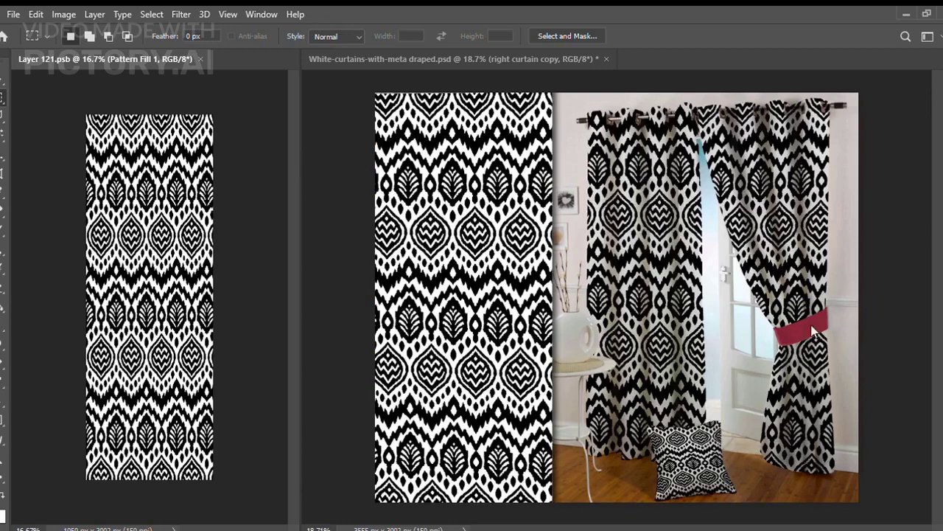
Sample black, then Paint Bucket the red tie belt layer on the mockup's right curtain.
{"action": "left_click", "coordinate": [3, 192]}
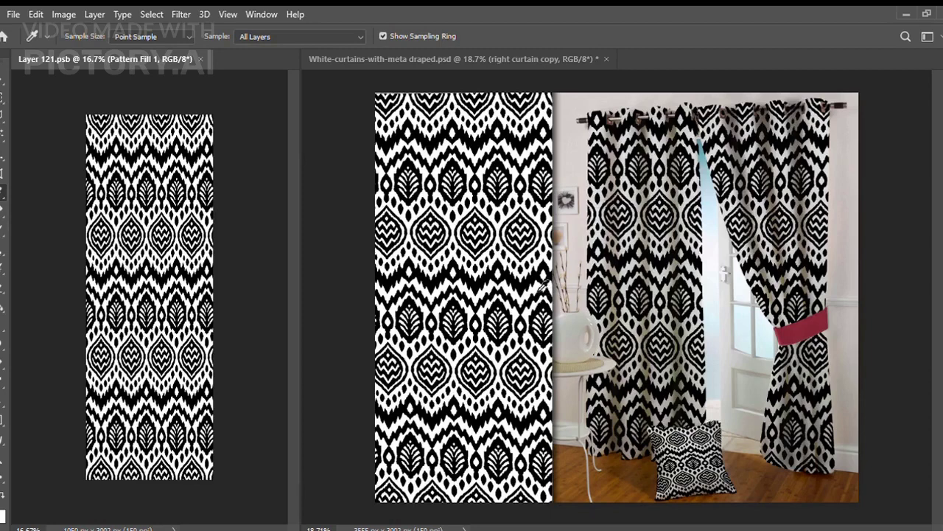
{"action": "left_click", "coordinate": [3, 306]}
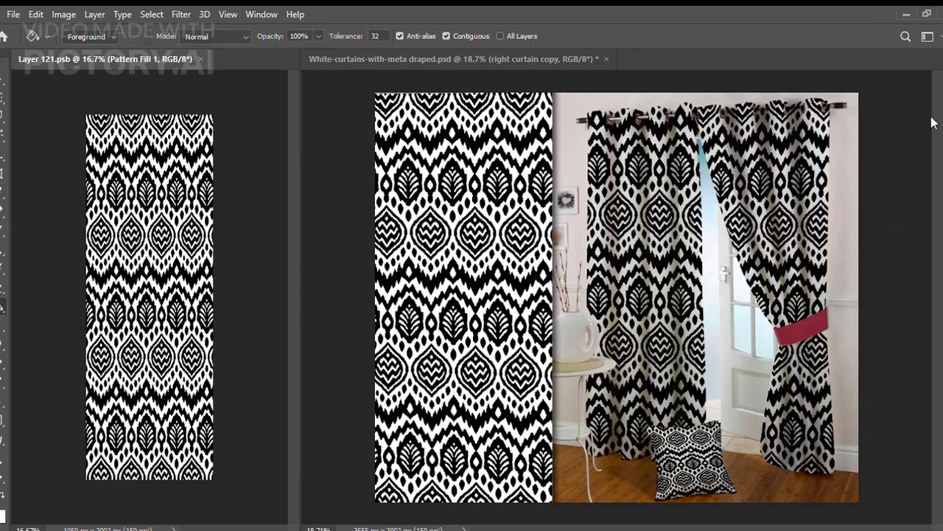
{"action": "left_click", "coordinate": [407, 59]}
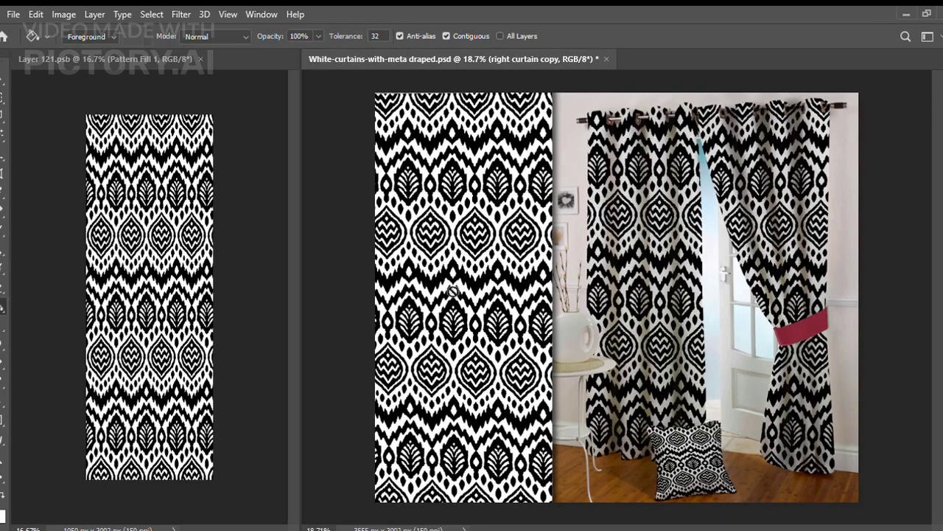
{"action": "left_click", "coordinate": [3, 78]}
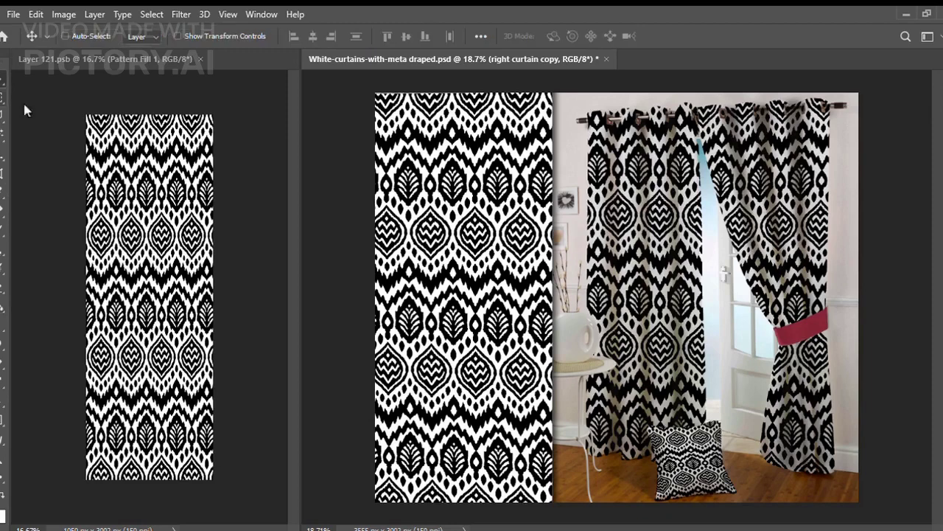
{"action": "left_click", "coordinate": [823, 336]}
{"action": "left_click", "coordinate": [3, 308]}
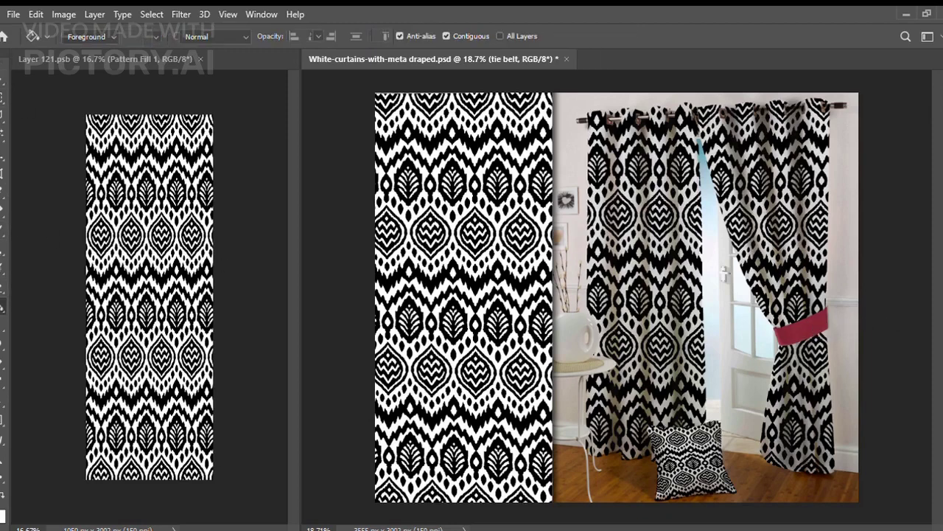
{"action": "left_click", "coordinate": [817, 328]}
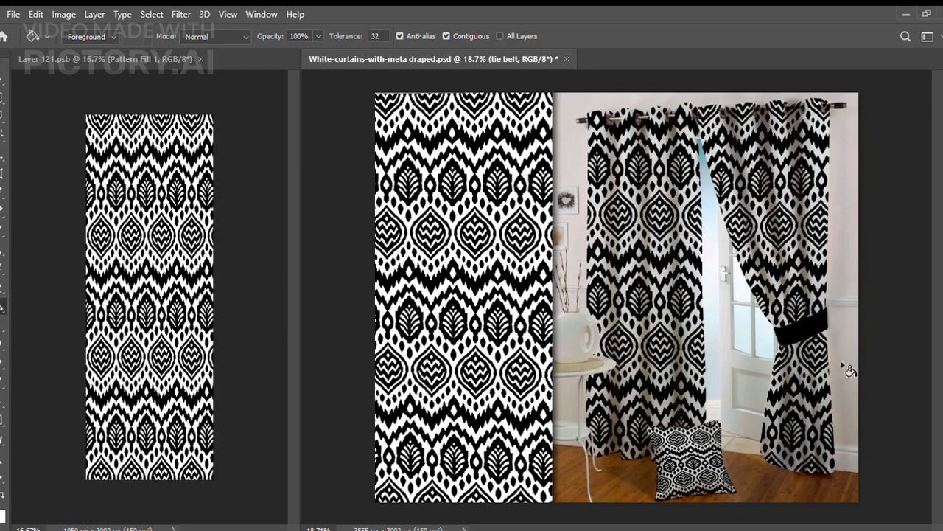